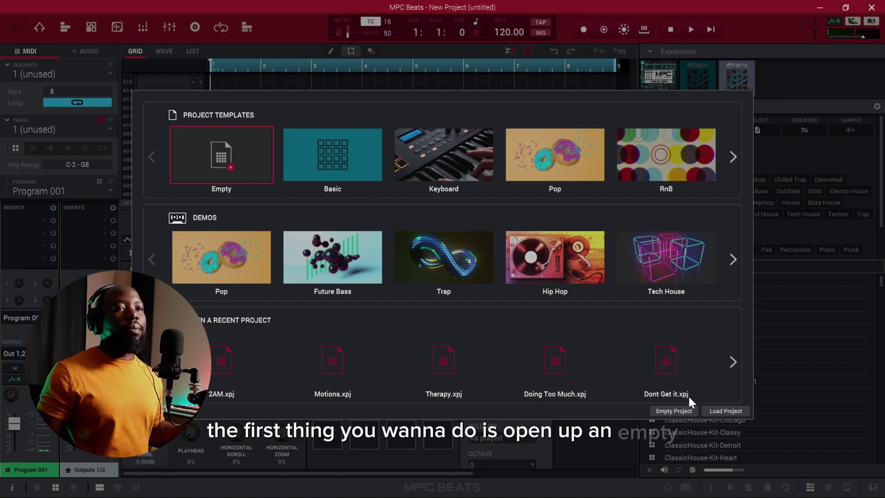
Start an empty project in Track View and select the MIDI track.
click(719, 411)
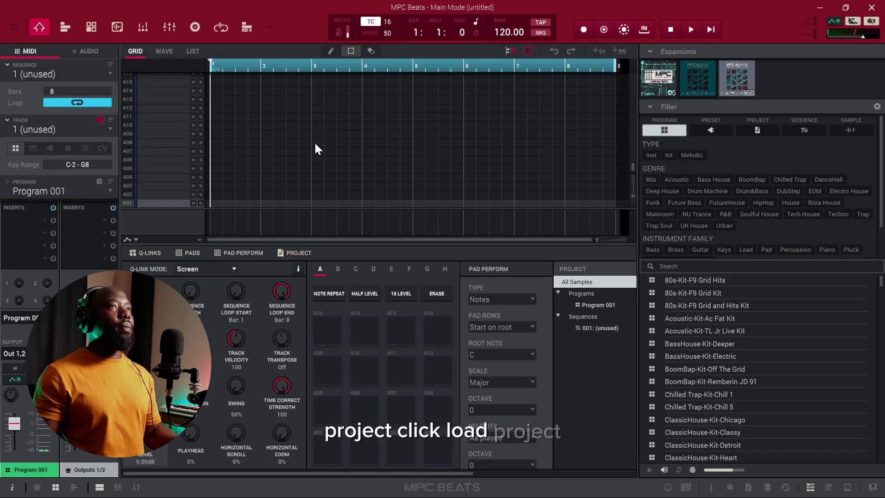
click(66, 28)
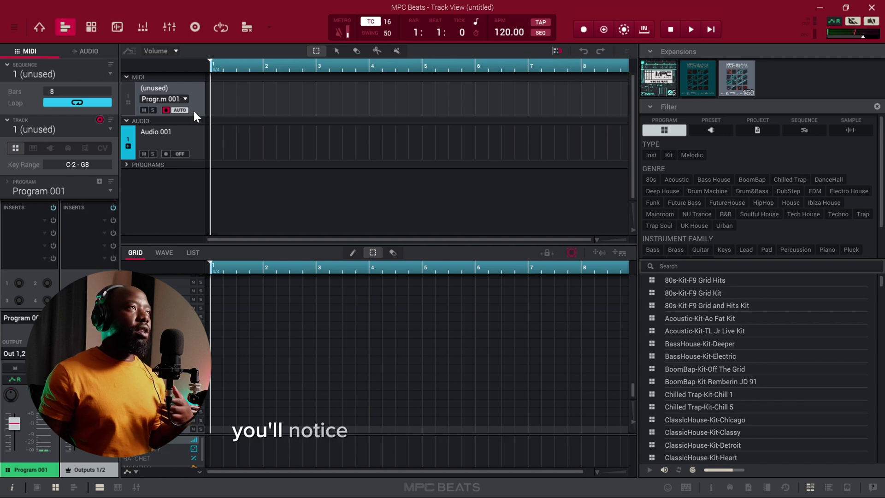
click(192, 142)
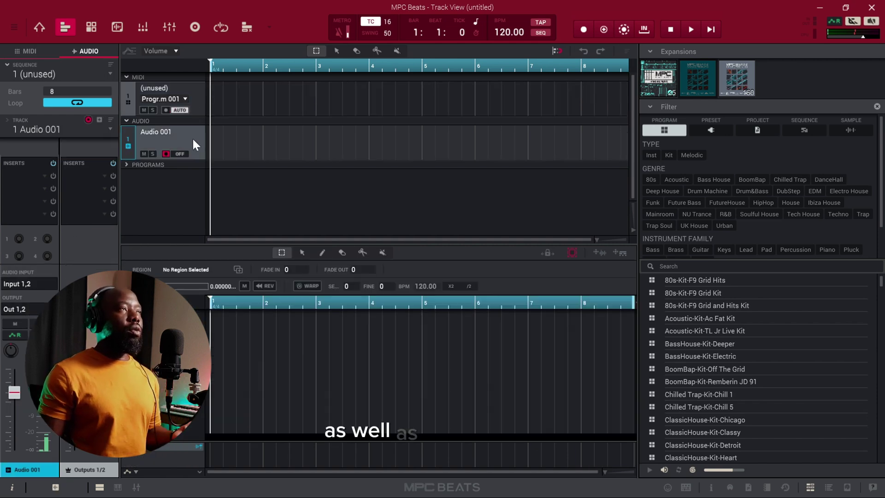
click(199, 100)
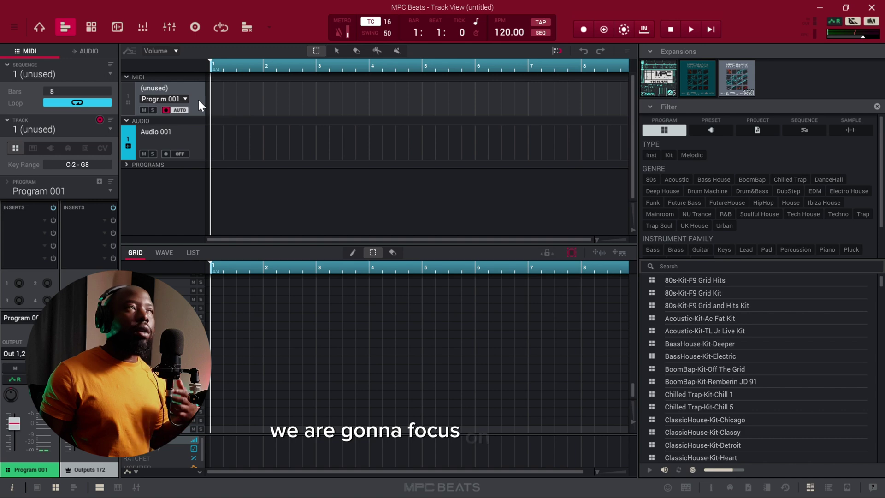
Rename the MIDI track to 'Sample' in Sequence 01.
double_click(38, 131)
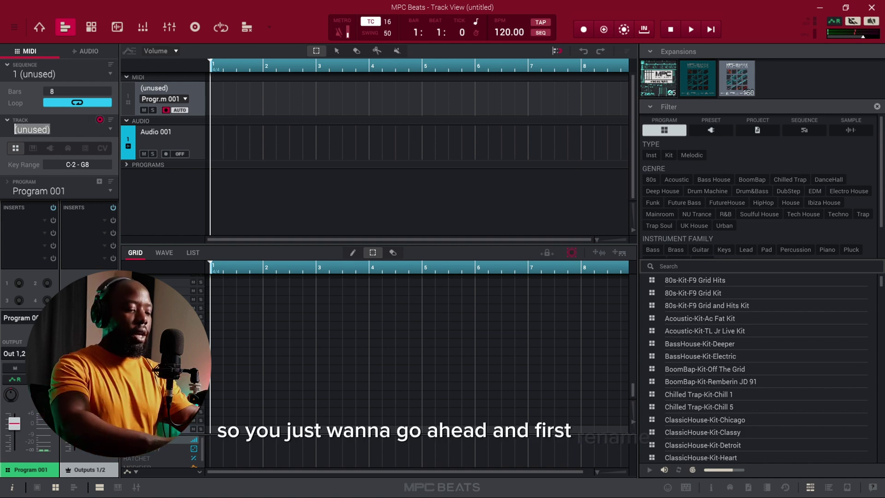
text(Sample)
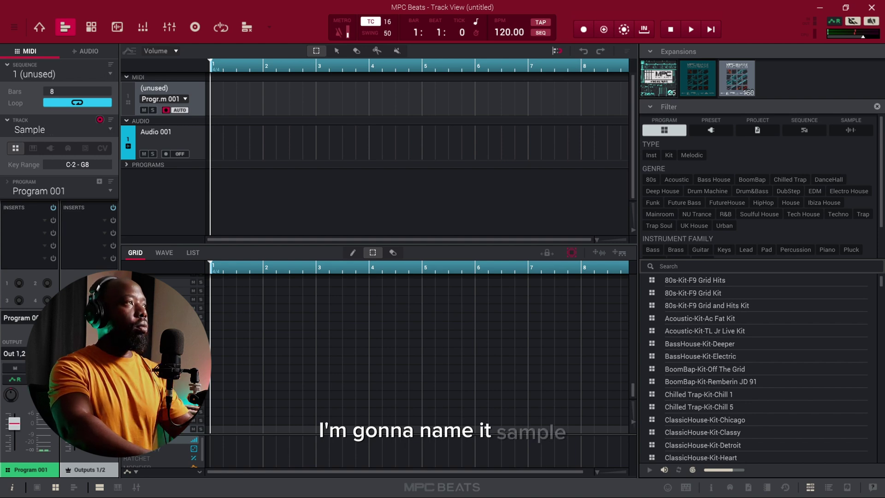
key(Return)
click(110, 130)
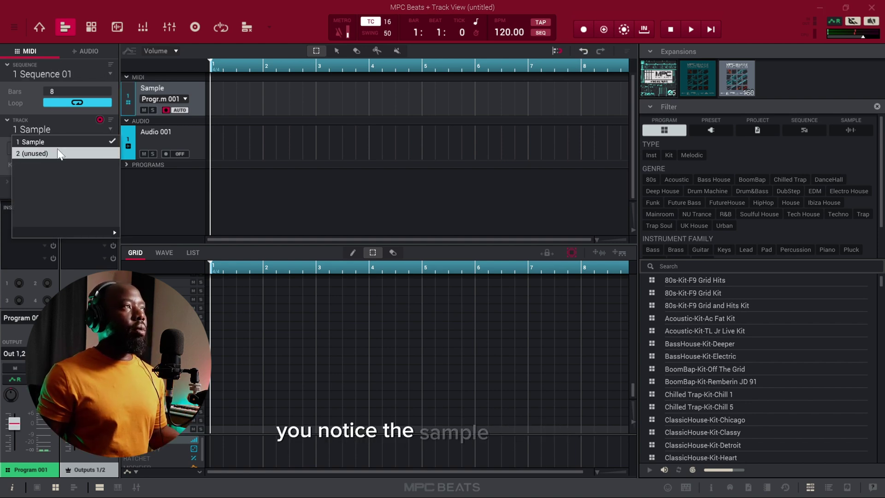
click(114, 108)
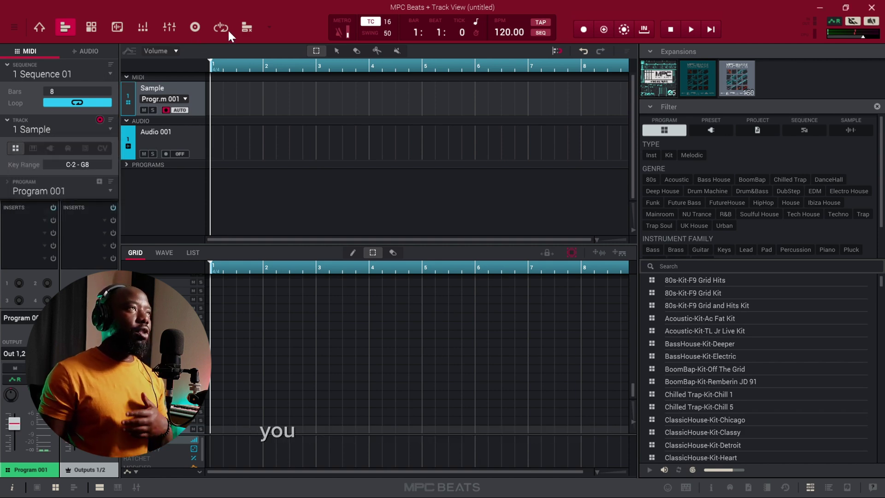
Open the sampler's File Browser at the [Hard Drive] location.
click(196, 27)
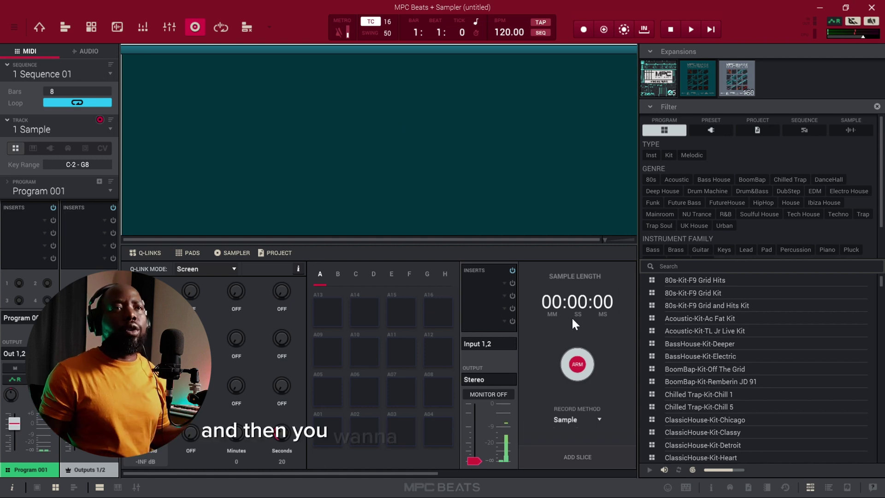
click(848, 487)
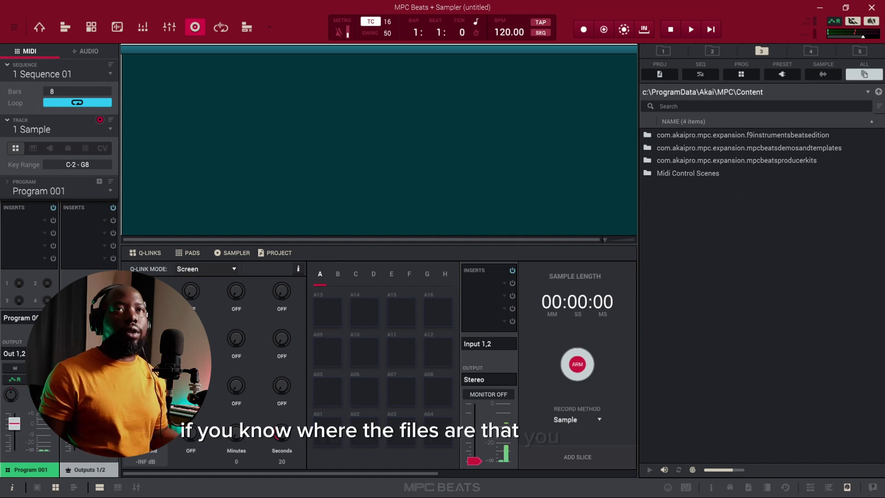
click(867, 92)
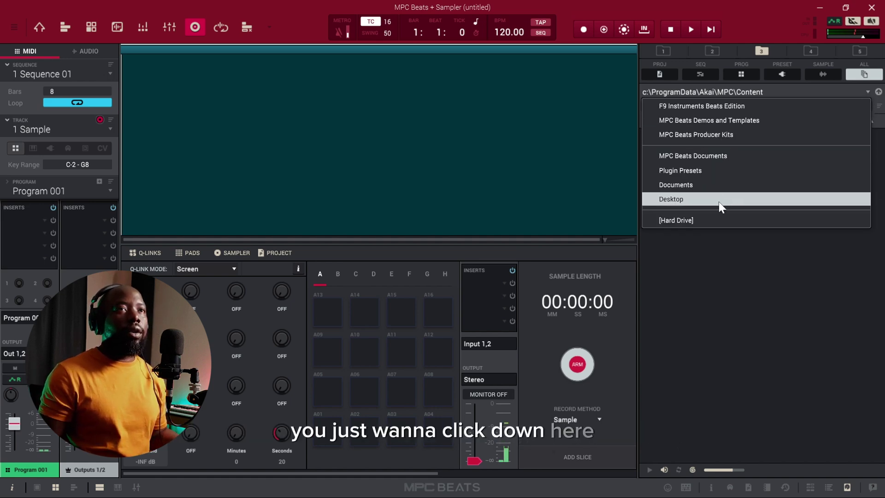
click(717, 219)
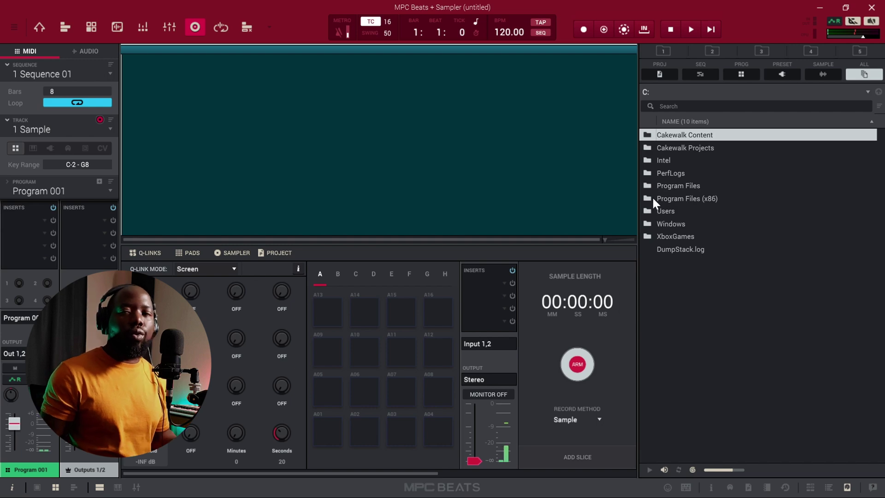
Browse Users, the home folder, Music and PROJECT FEELZ to the Melodic Loops Without Bass folder.
double_click(662, 210)
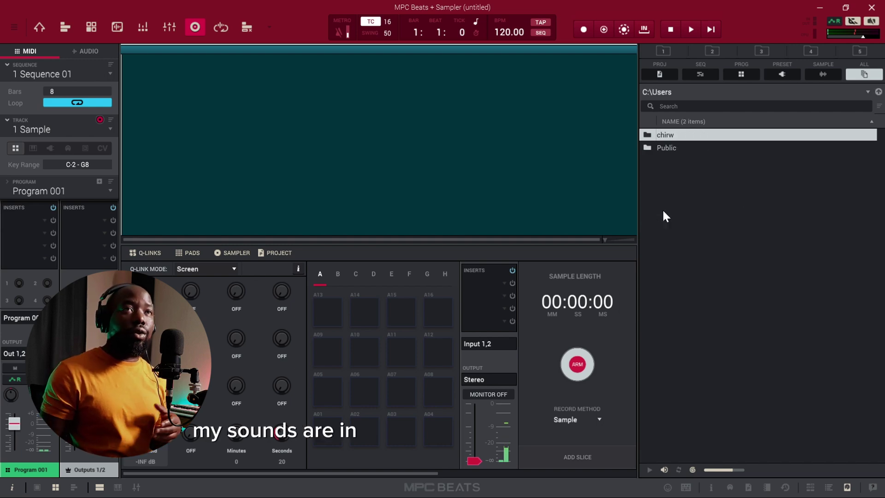
double_click(663, 136)
double_click(672, 236)
double_click(685, 185)
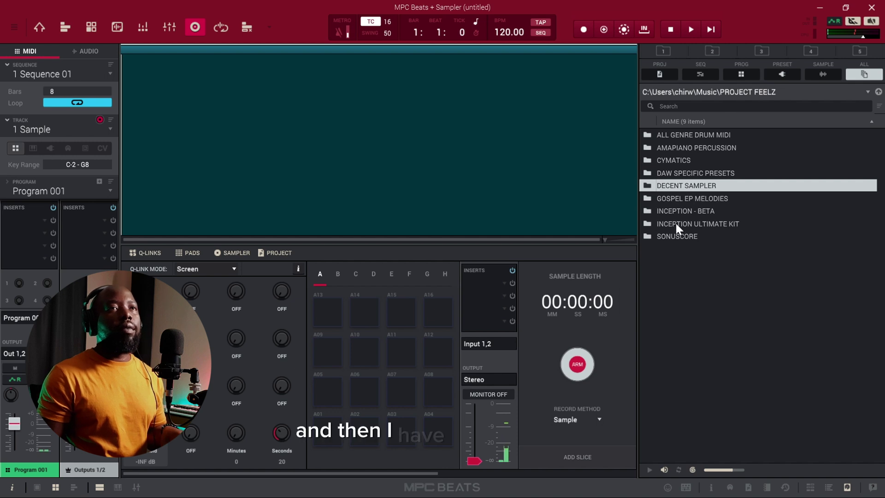
double_click(685, 222)
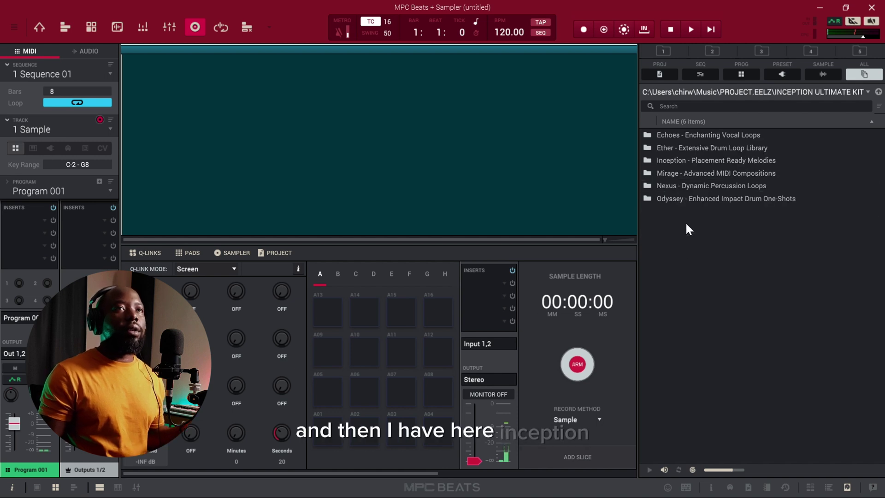
double_click(693, 162)
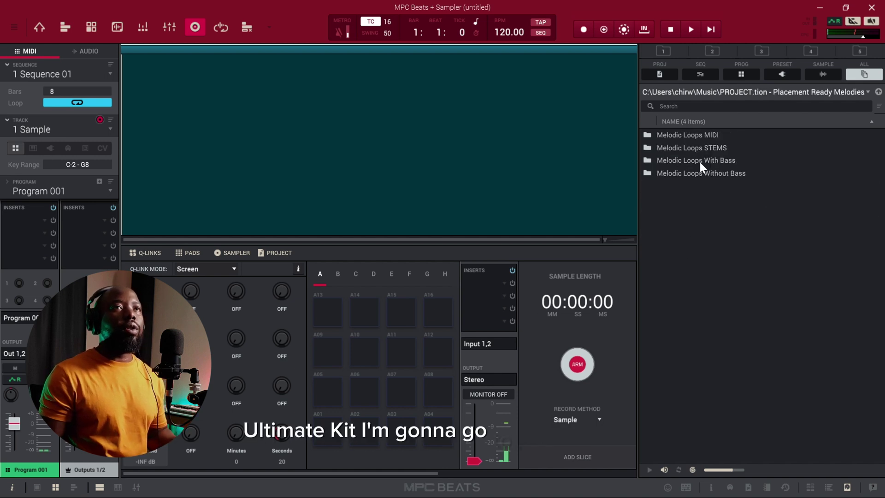
click(731, 178)
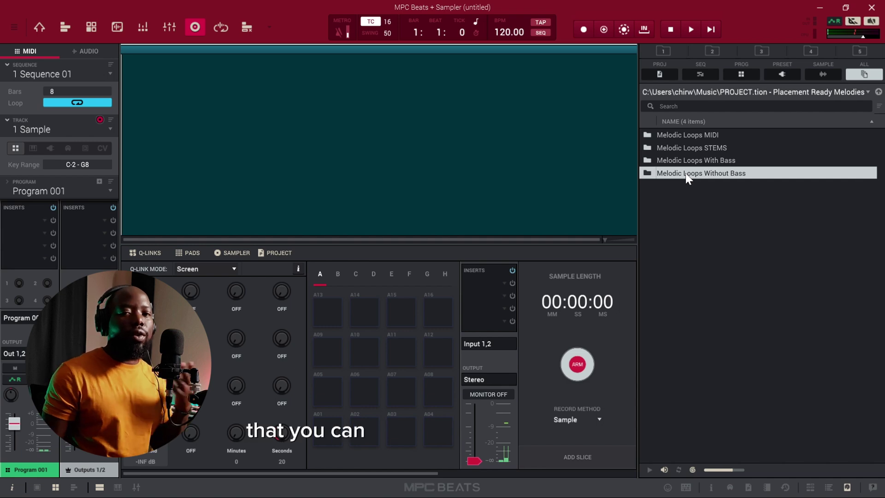
double_click(685, 173)
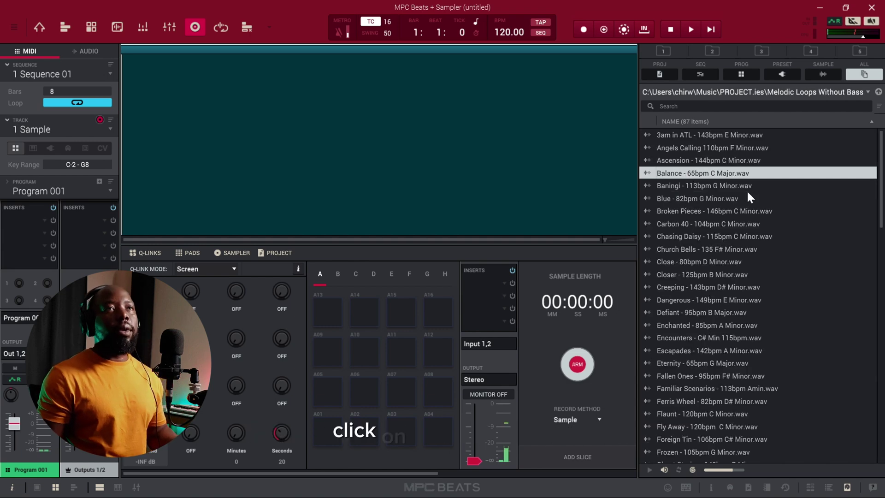
click(724, 224)
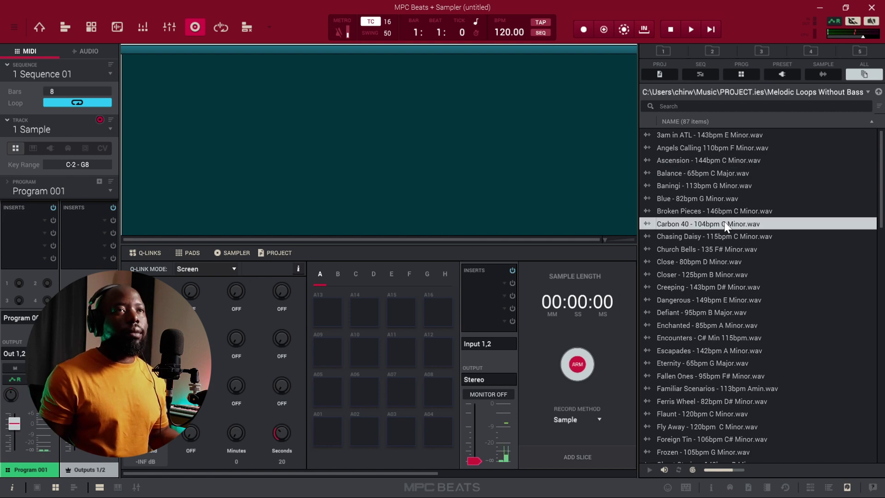
click(714, 237)
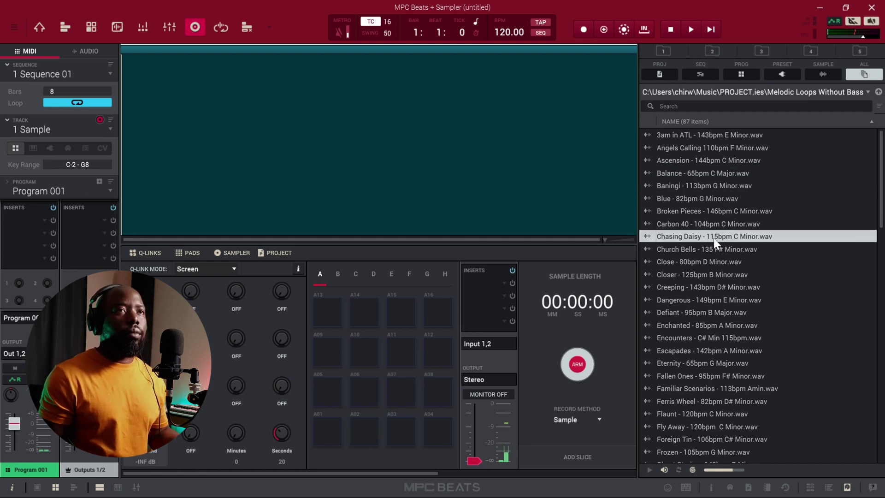
click(711, 250)
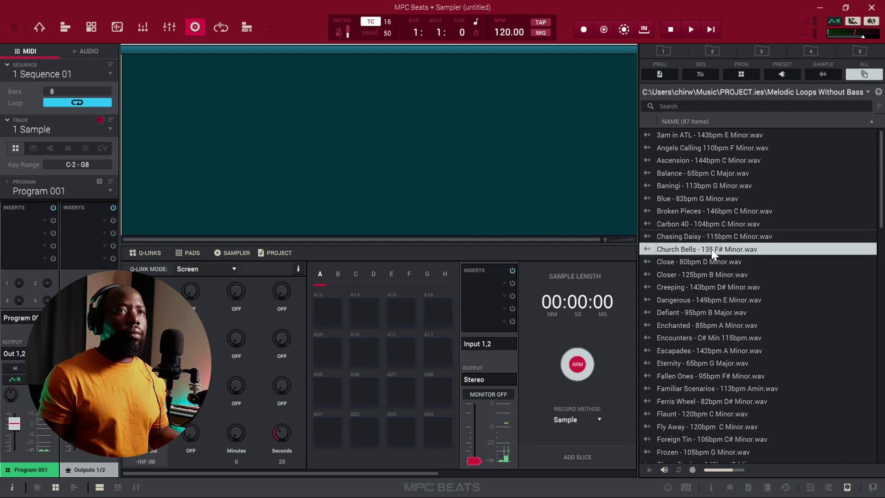
click(712, 262)
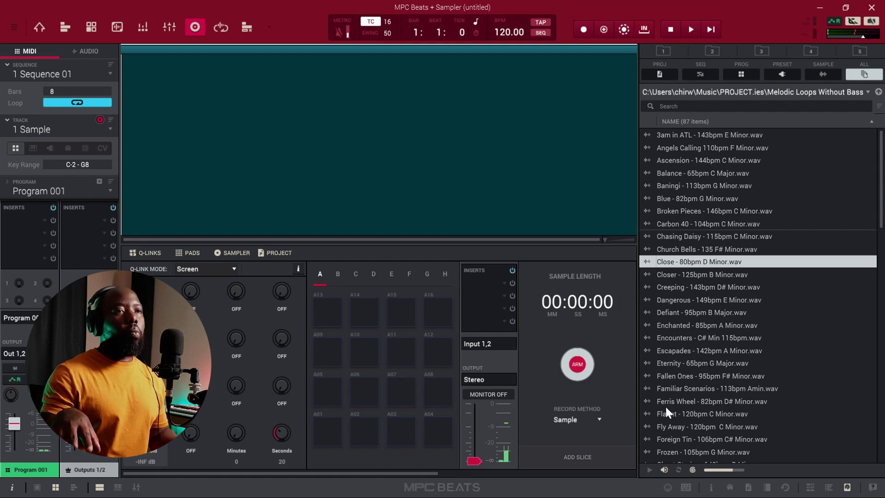
click(600, 419)
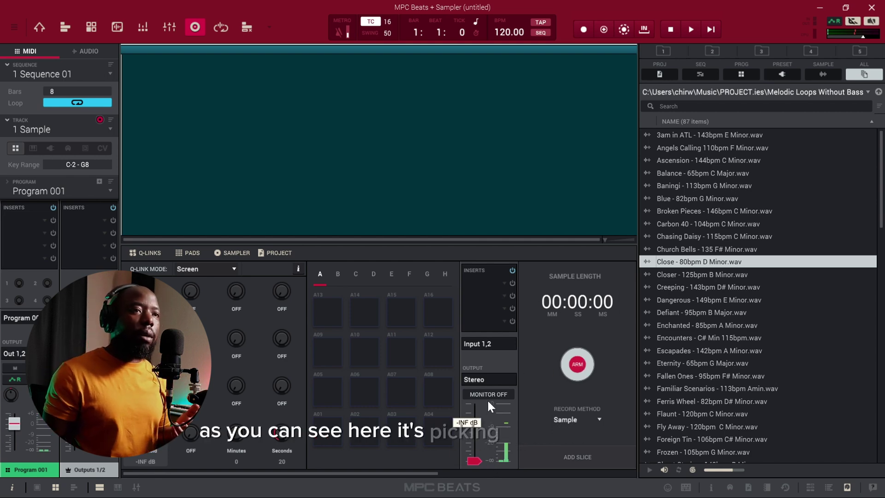
Record a brief microphone test take and discard it.
click(580, 369)
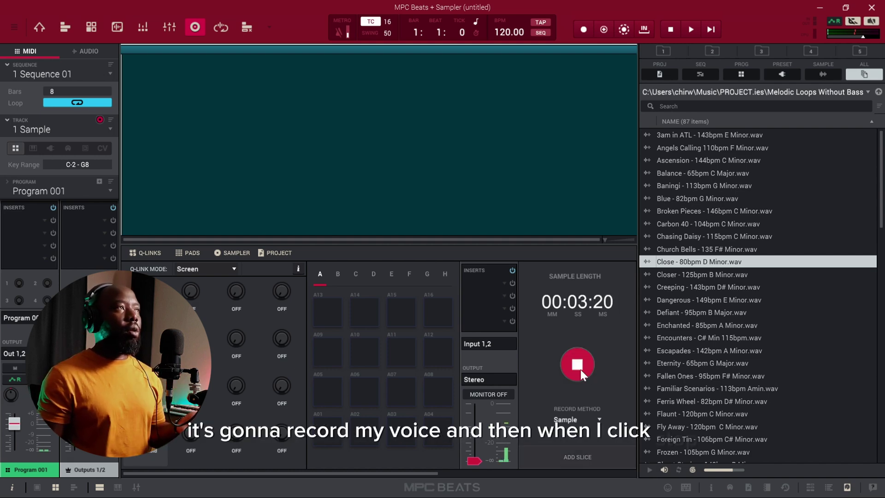
click(579, 367)
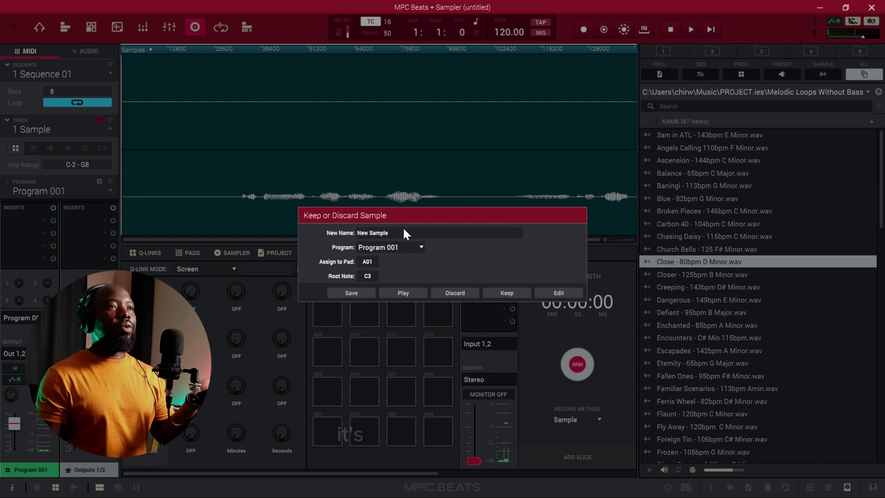
click(470, 294)
click(474, 345)
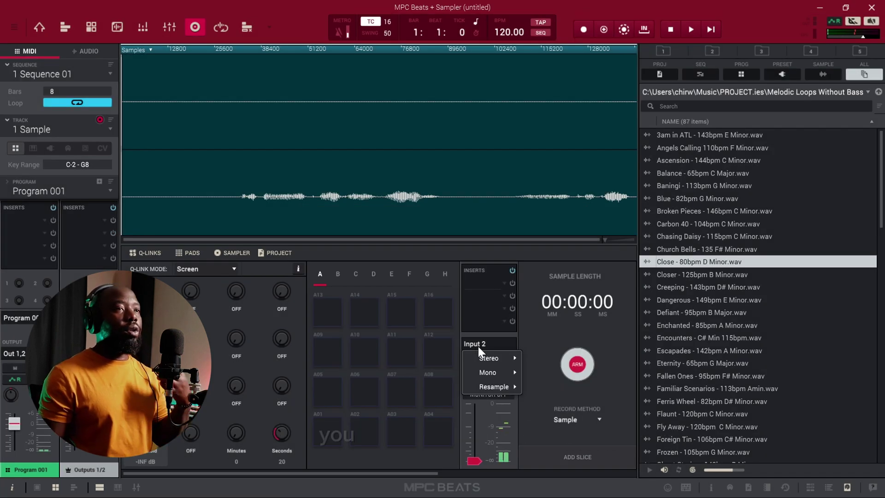
Set the sampler to mono Input 2 with Mono output and arm a new recording.
mouse_move(501, 373)
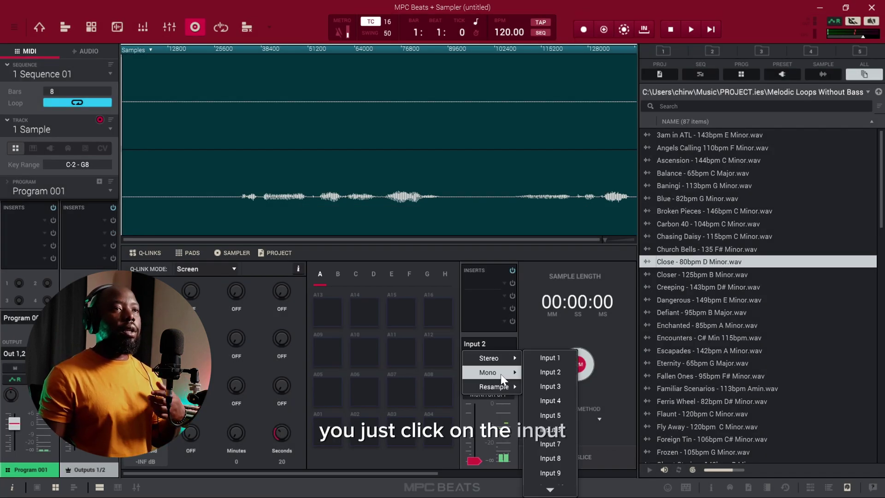
click(547, 372)
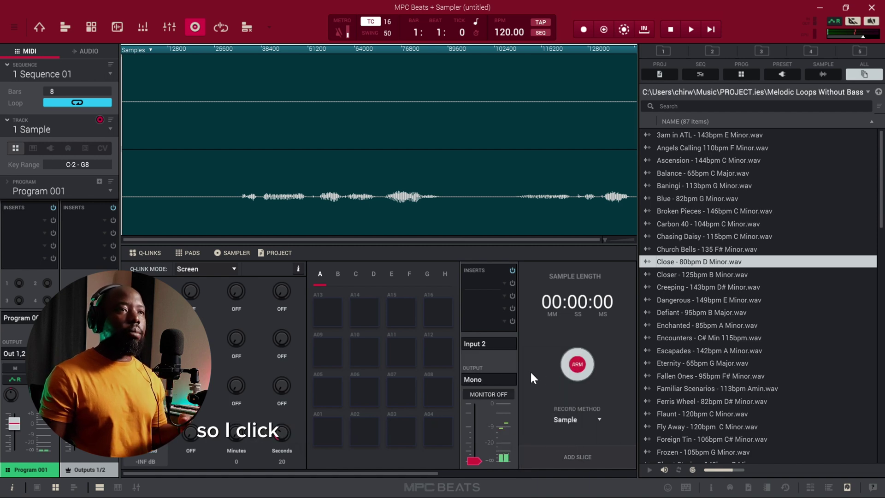
click(497, 380)
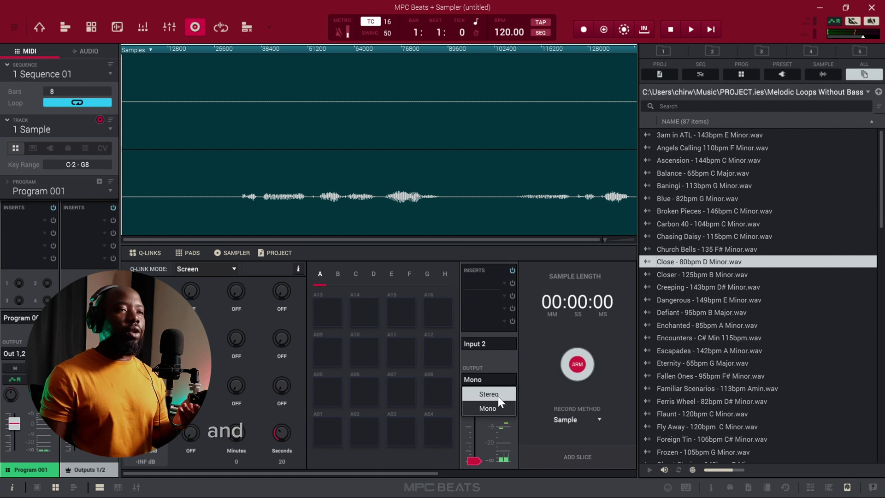
click(500, 409)
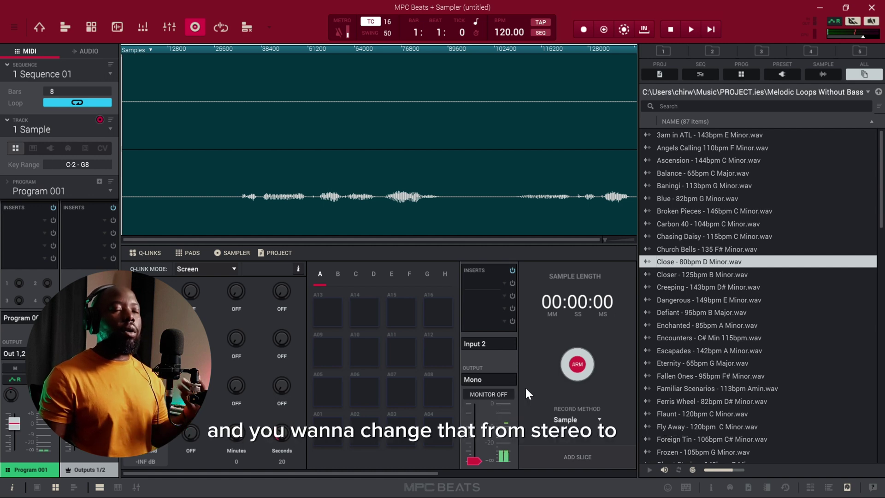
click(576, 365)
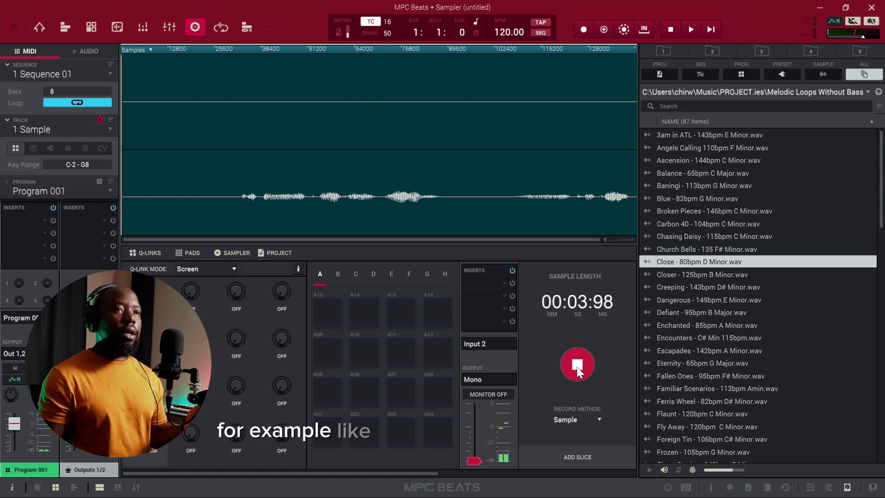
Stop the roughly five-second Close loop recording and keep the sample.
click(577, 365)
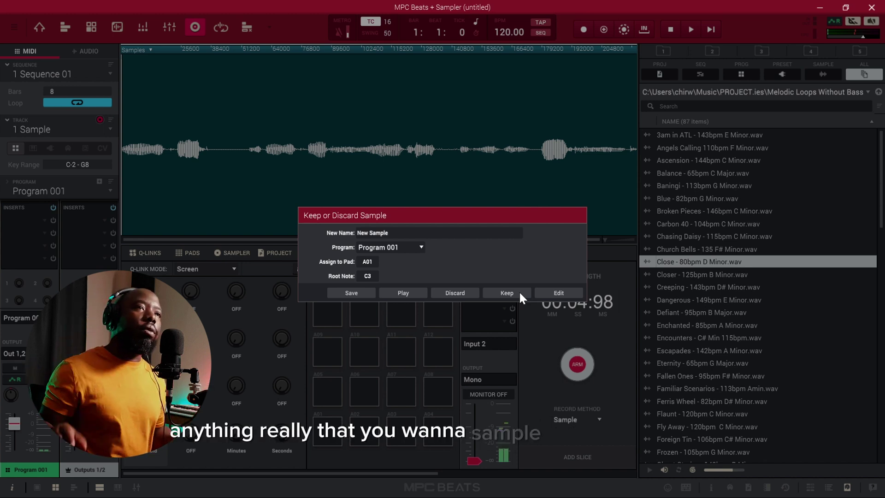
click(459, 293)
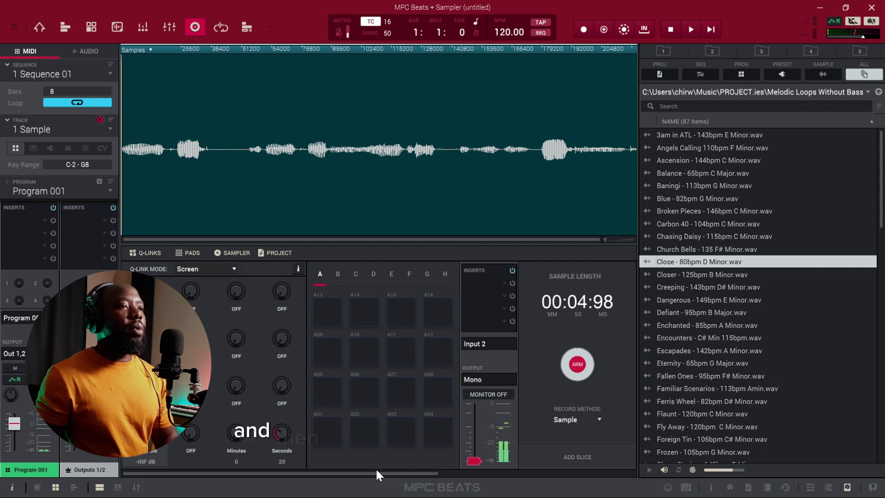
Lower the project tempo from 120 to 80.00 BPM to match the loop.
drag(375, 472, 601, 477)
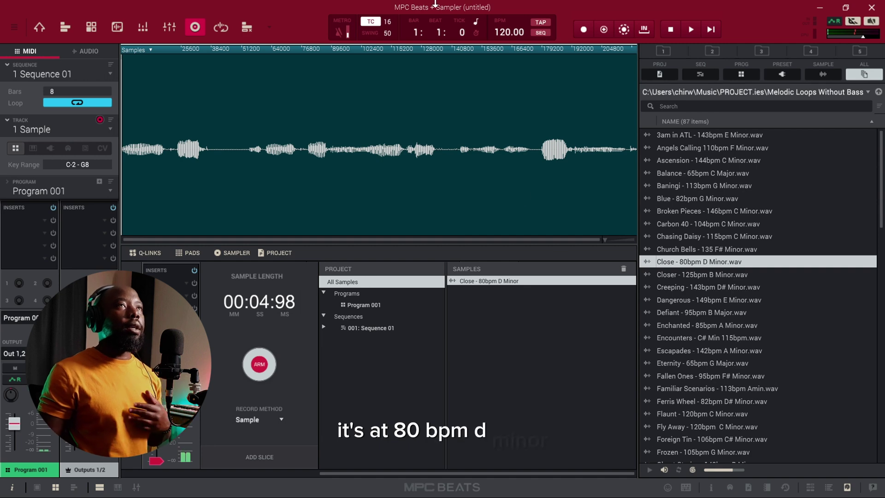
drag(499, 38, 294, 326)
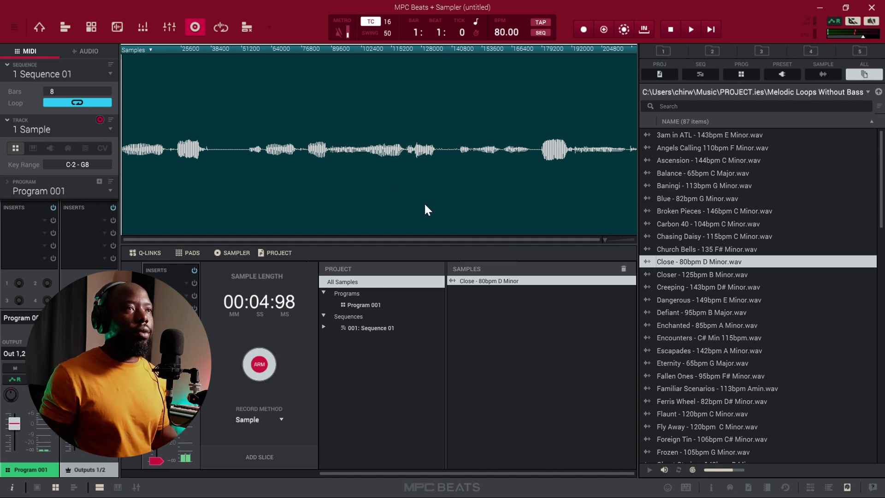
Open Close - 80bpm D Minor in Sample Edit with the Chop options in Manual mode.
double_click(496, 280)
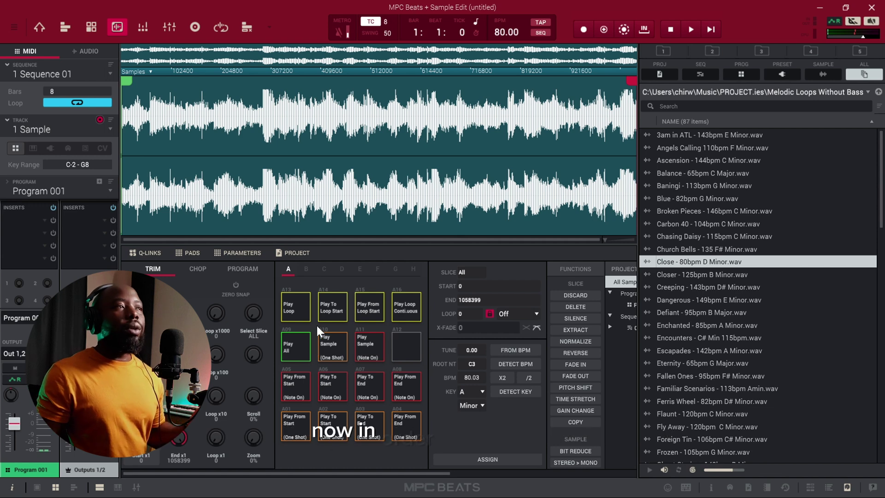
click(190, 269)
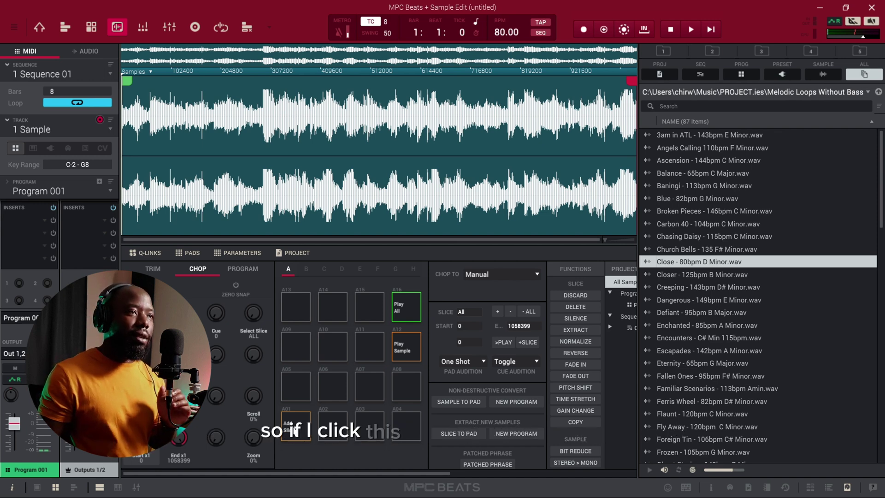
Add four manual slices during playback, then audition Slice 1 on pad A01.
click(295, 425)
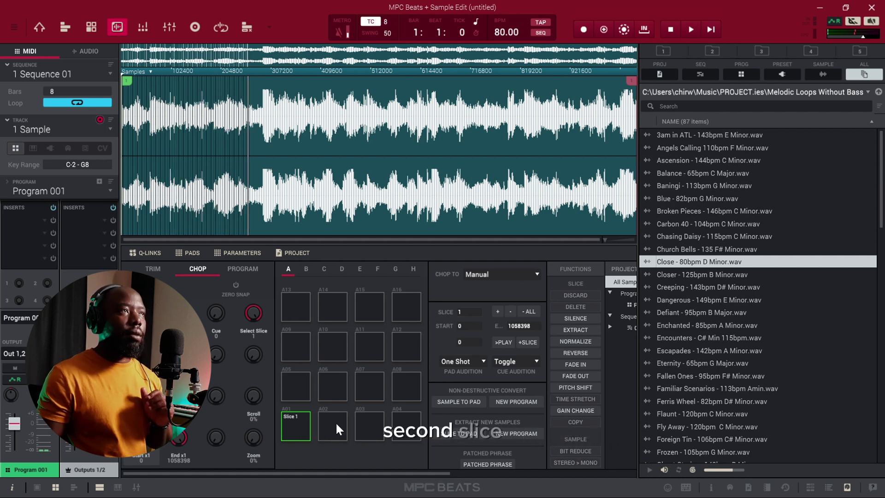
click(337, 424)
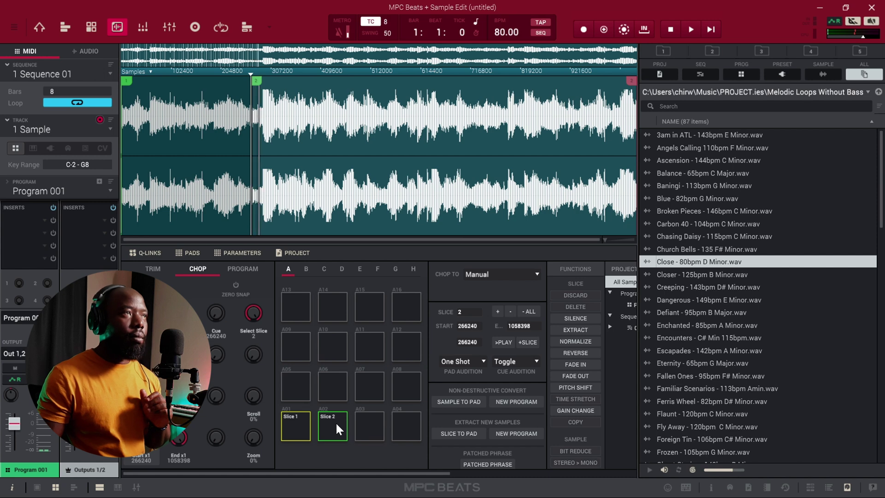
click(369, 424)
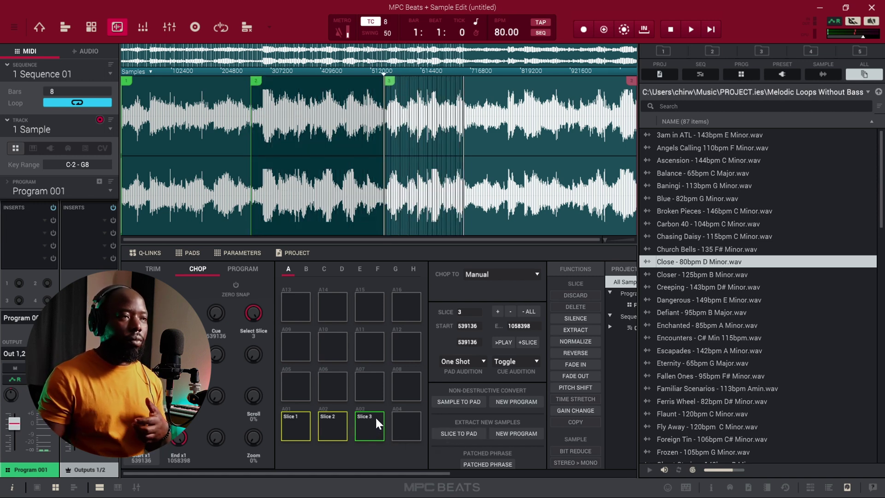
click(412, 416)
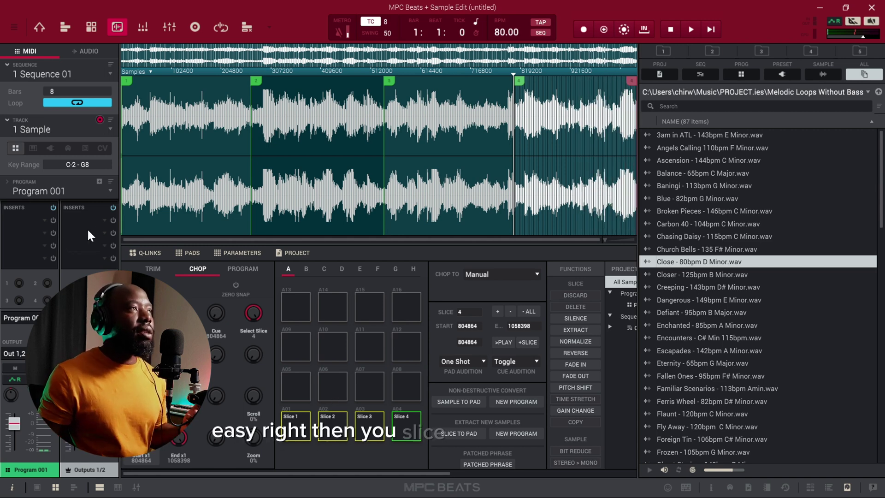
click(294, 420)
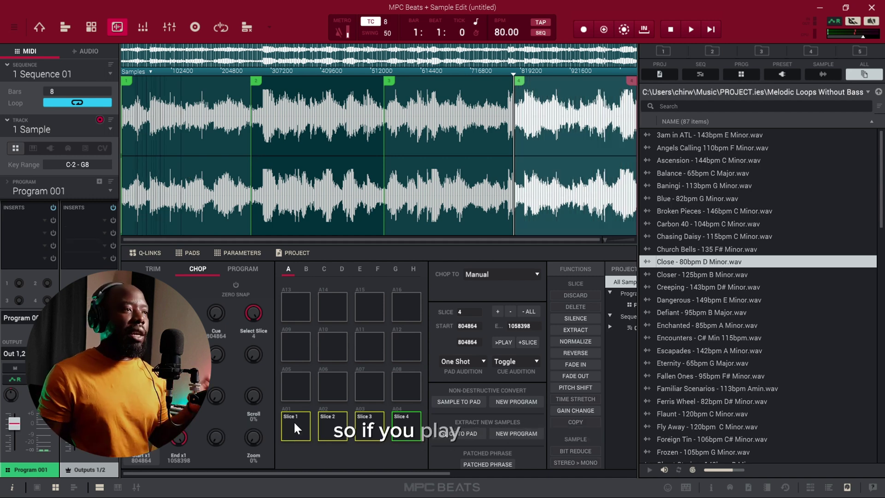
click(294, 420)
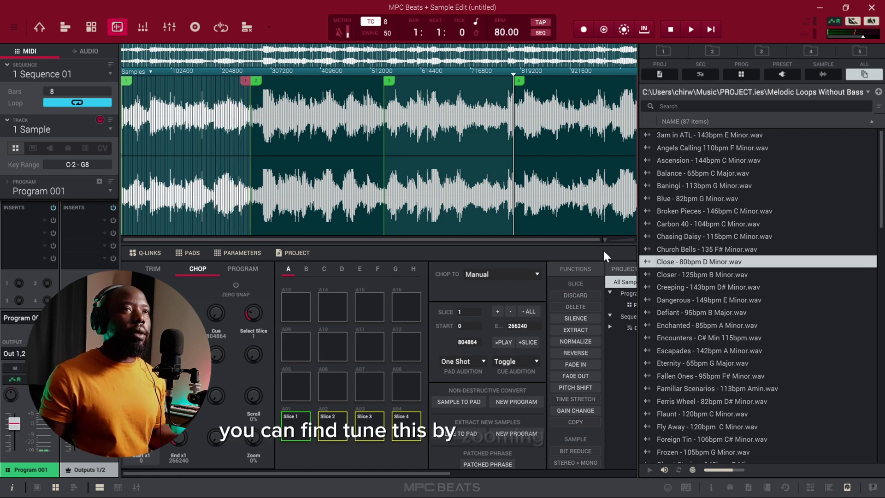
Zoom into the waveform and move Slice 1's end from 266240 to 281649.
drag(605, 238, 613, 239)
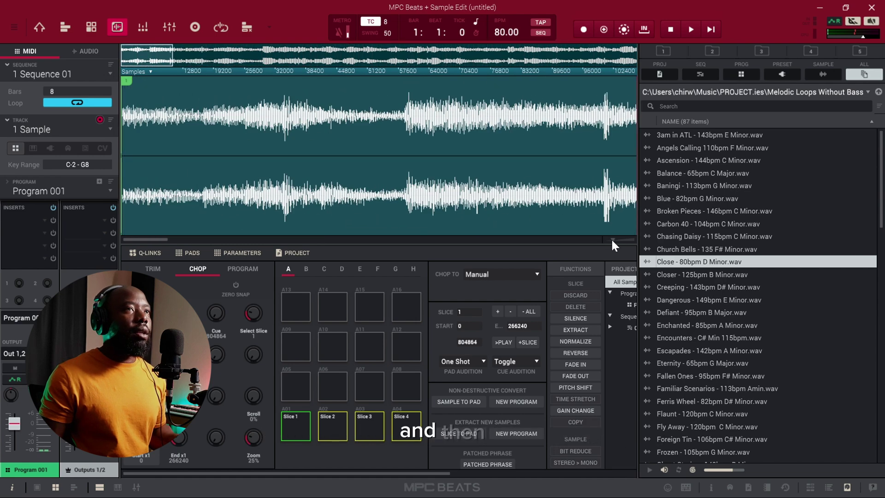
drag(156, 238, 255, 250)
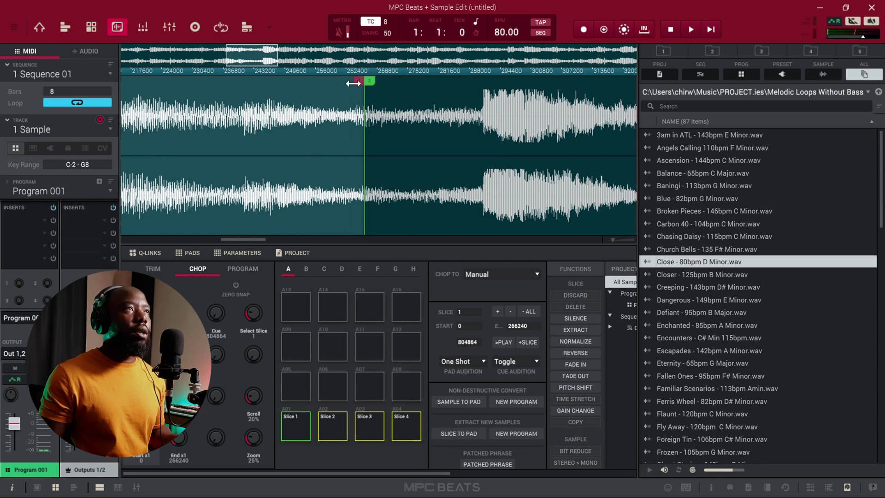
drag(354, 83, 432, 90)
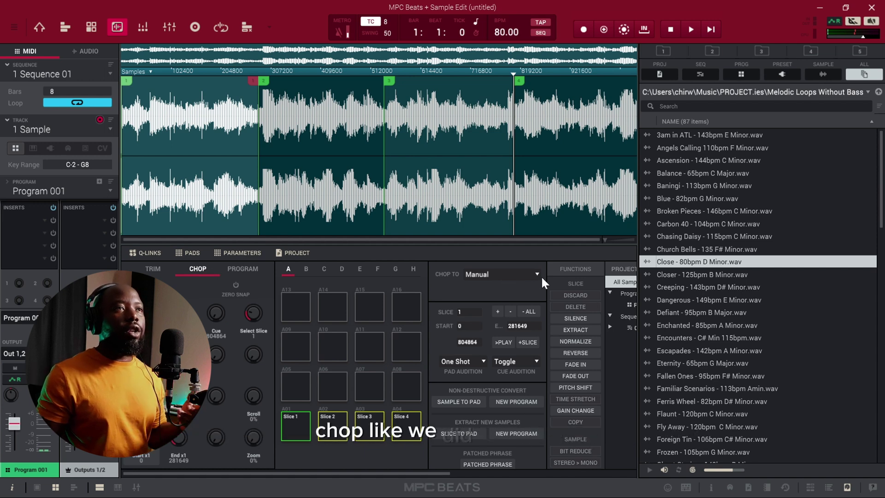
Chop by BPM at 1 bar, 4 beats, 1/16 for 16 slices, auditioning Slices 1–4.
click(507, 280)
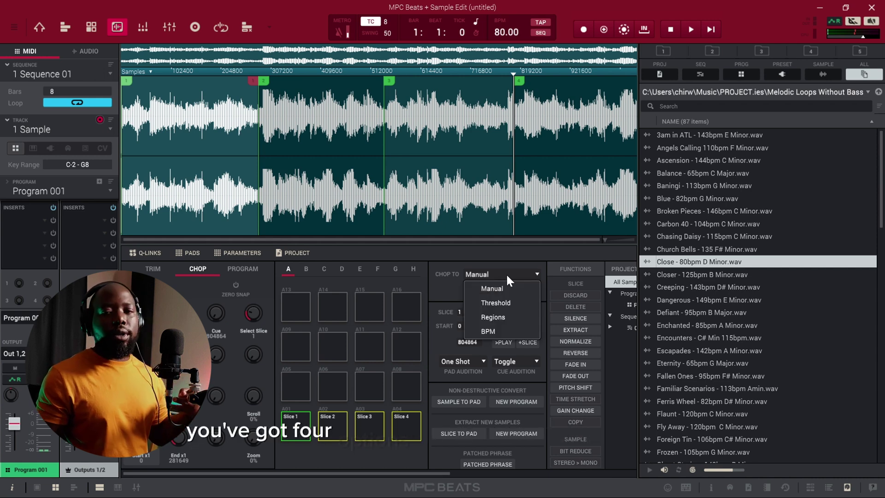
click(499, 332)
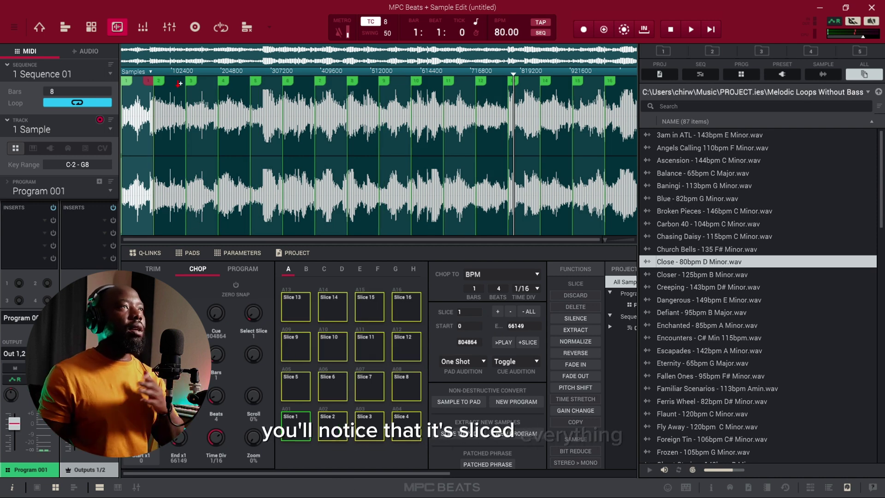
click(294, 428)
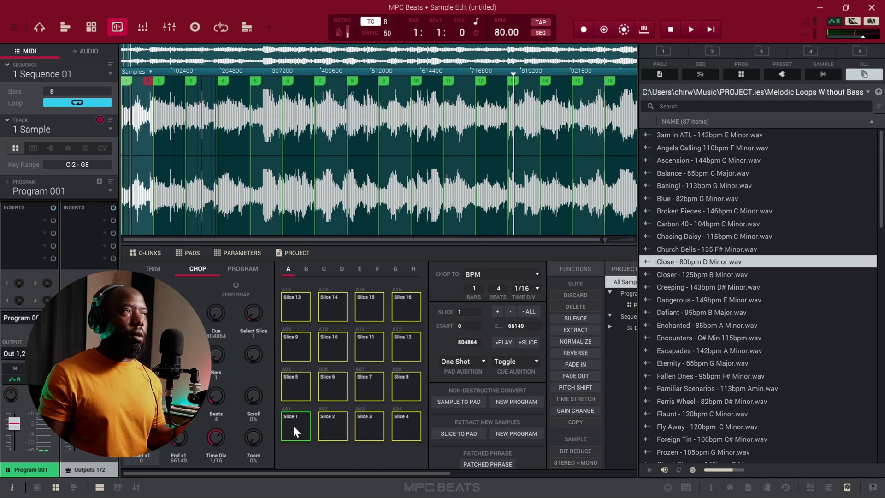
click(327, 424)
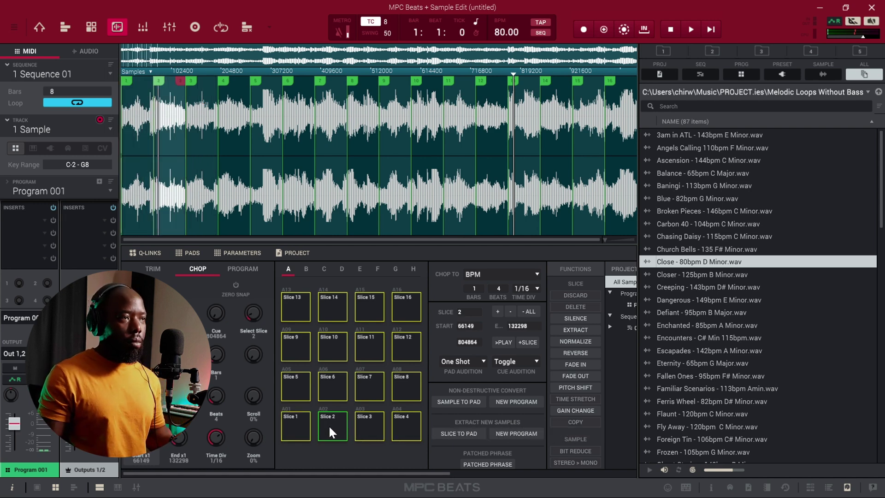
click(375, 425)
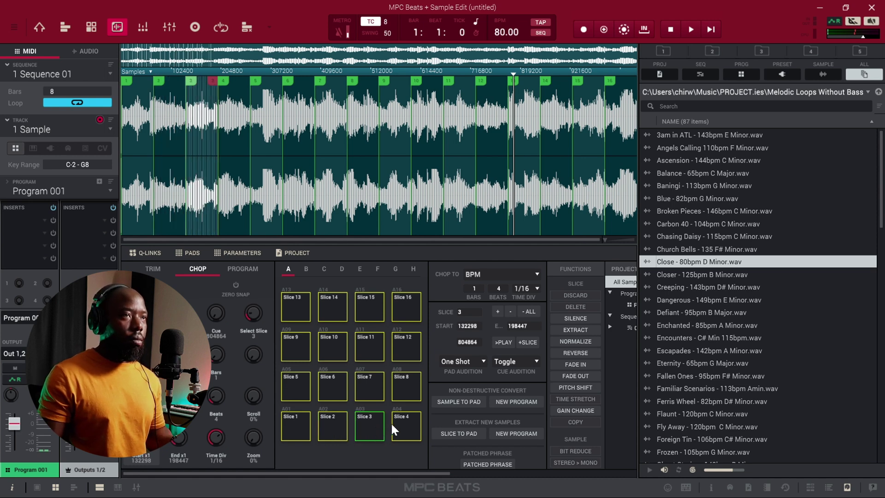
click(391, 422)
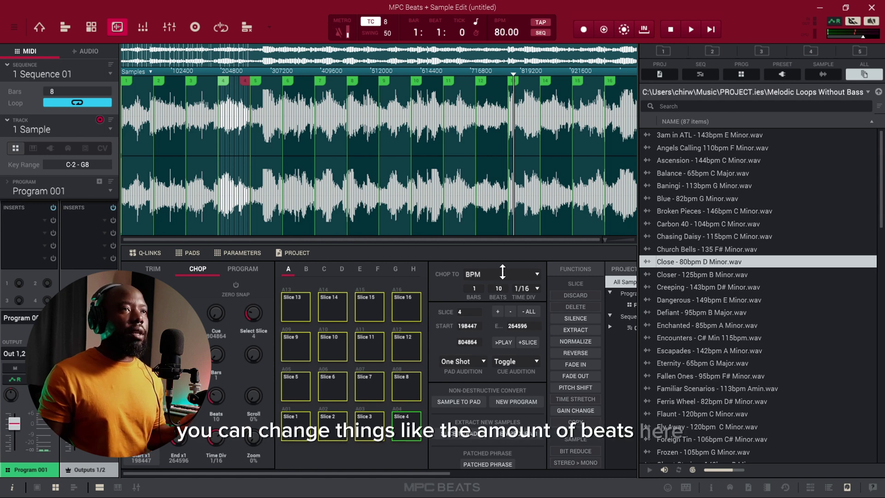
drag(500, 276, 502, 293)
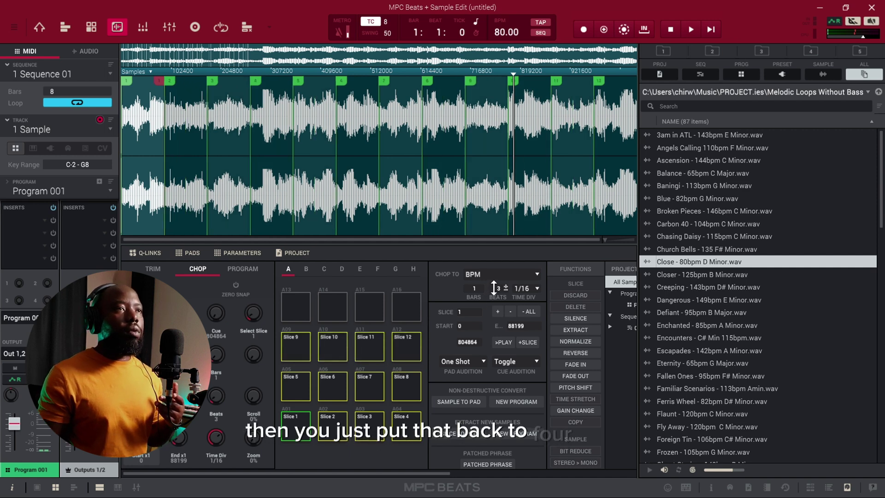
drag(493, 288, 493, 283)
Change the Close loop's time division to 1/8 and audition slice 1 on pad A01.
click(536, 287)
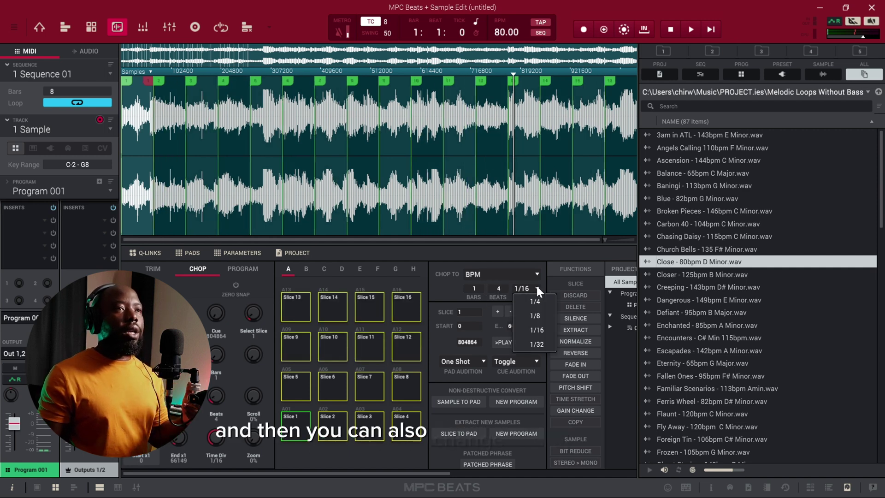
click(536, 316)
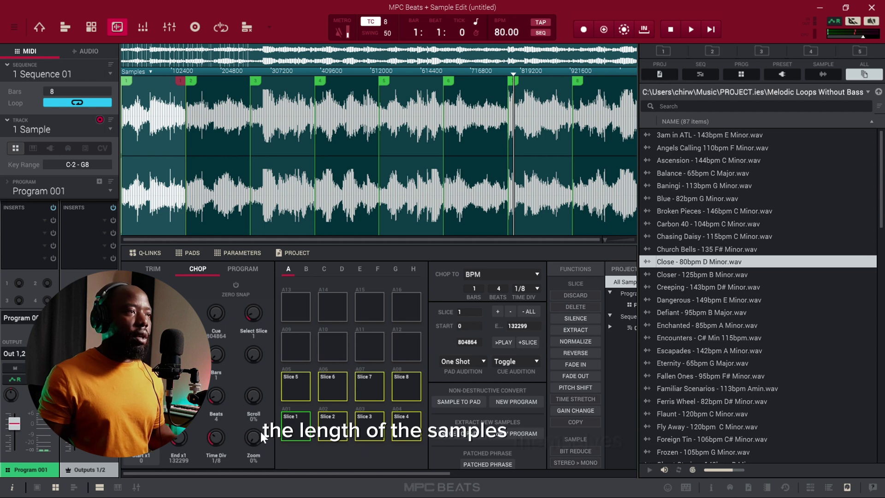
click(289, 428)
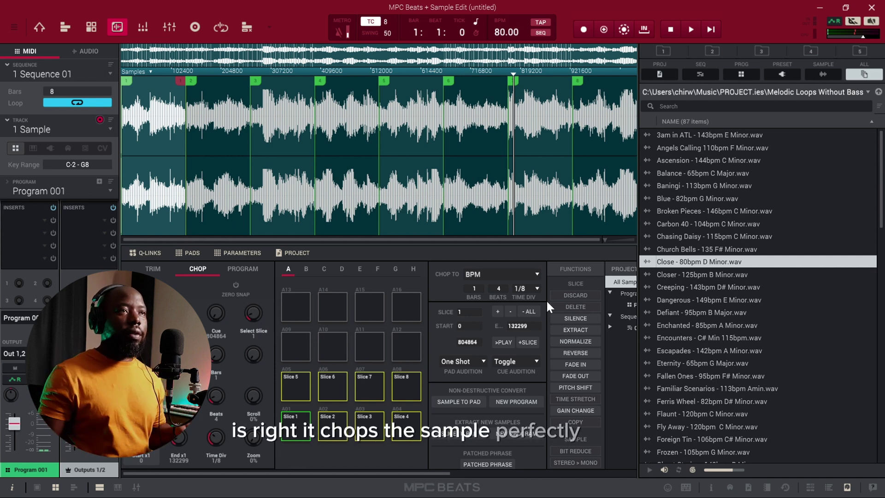
Convert the eight slices into the new drum program Close - 80bpm D Minor and view it in the Project list.
click(534, 404)
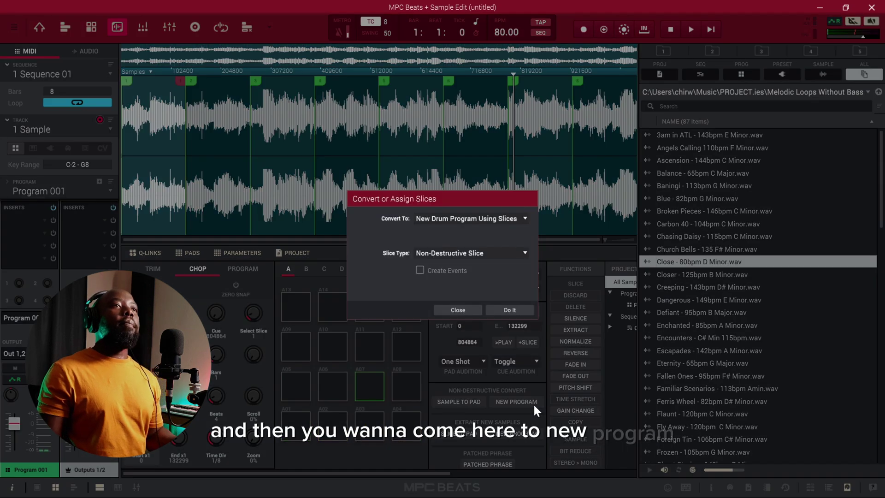
click(500, 311)
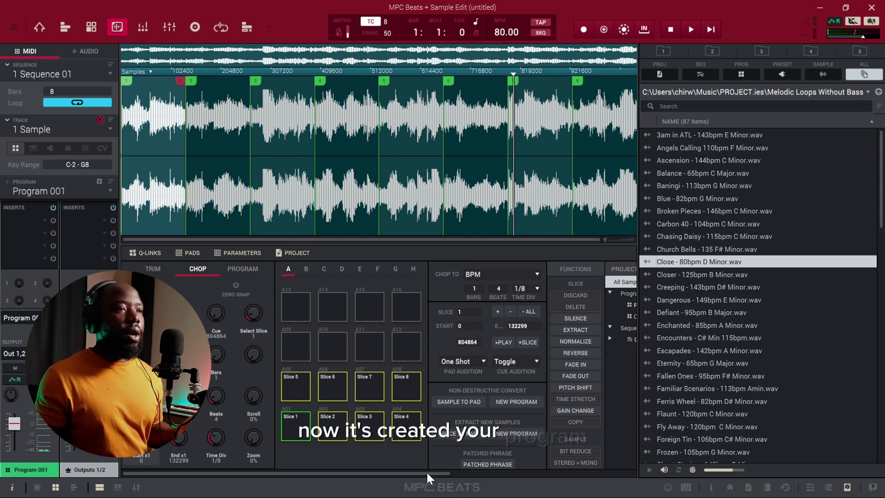
drag(428, 473, 615, 475)
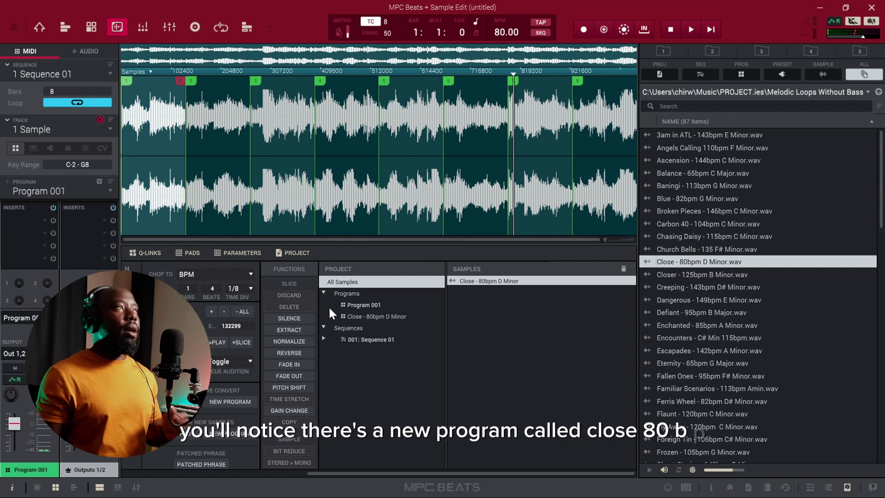
In Track View, set the Sample track's program to Close - 80bpm D Minor, replacing Program 001.
click(63, 29)
click(184, 99)
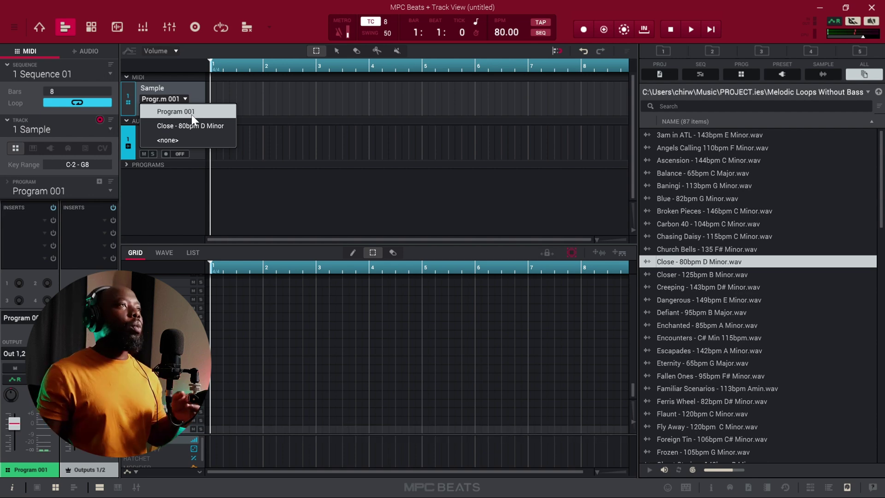
click(195, 126)
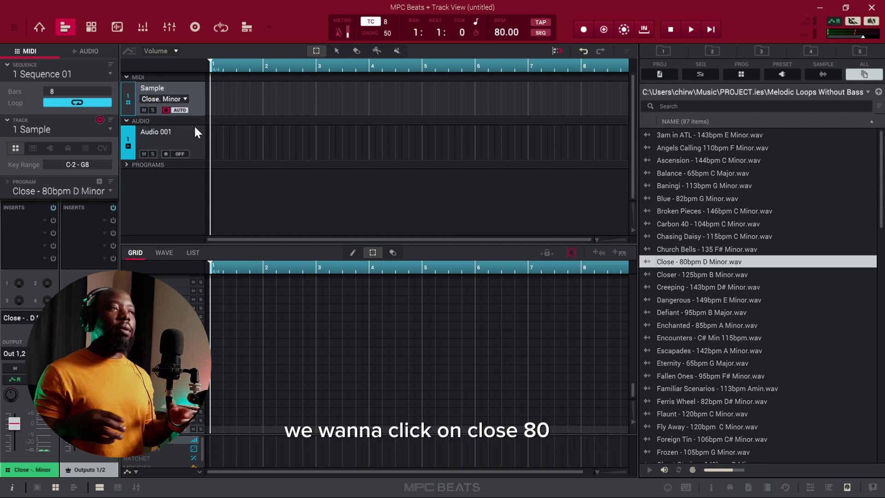